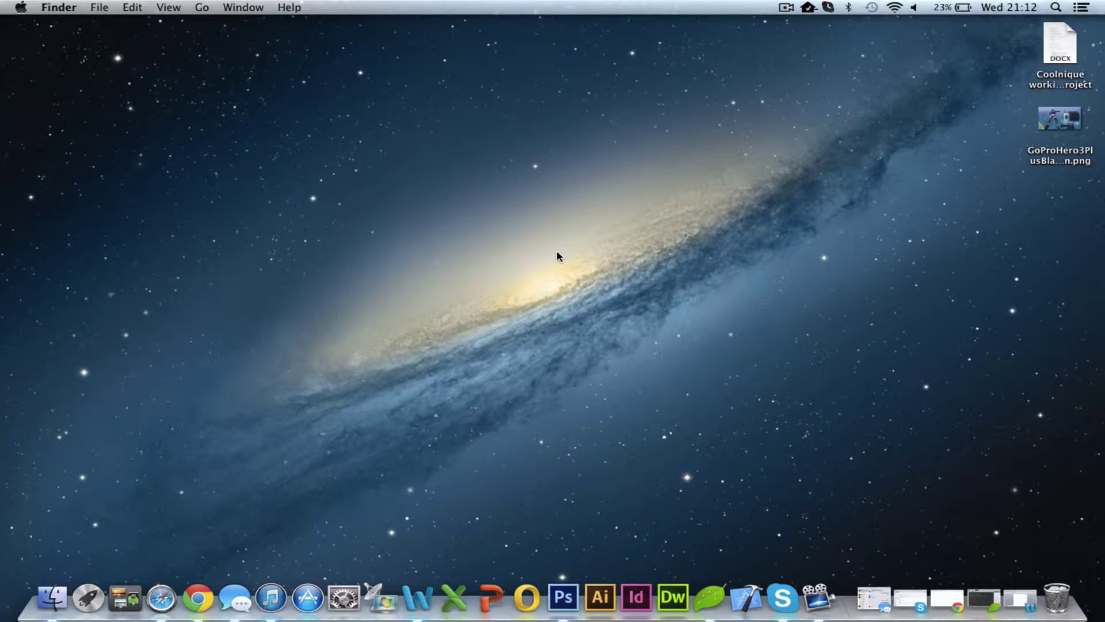
# Step: Launch System Preferences from Launchpad by searching for 'syst'
pyautogui.press('F4')
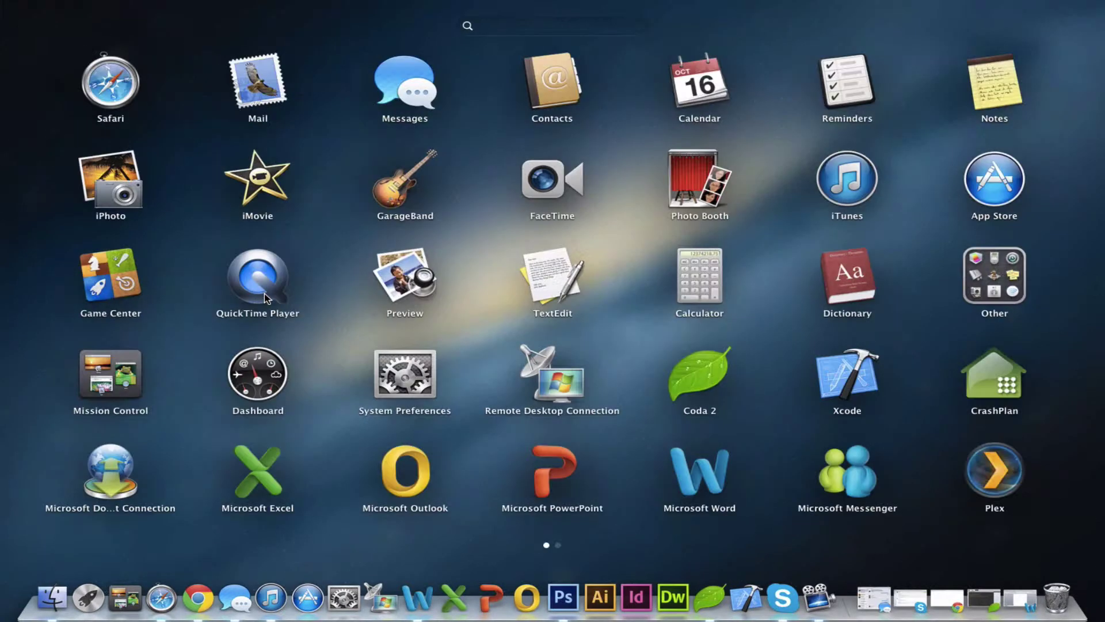
pyautogui.write('sys')
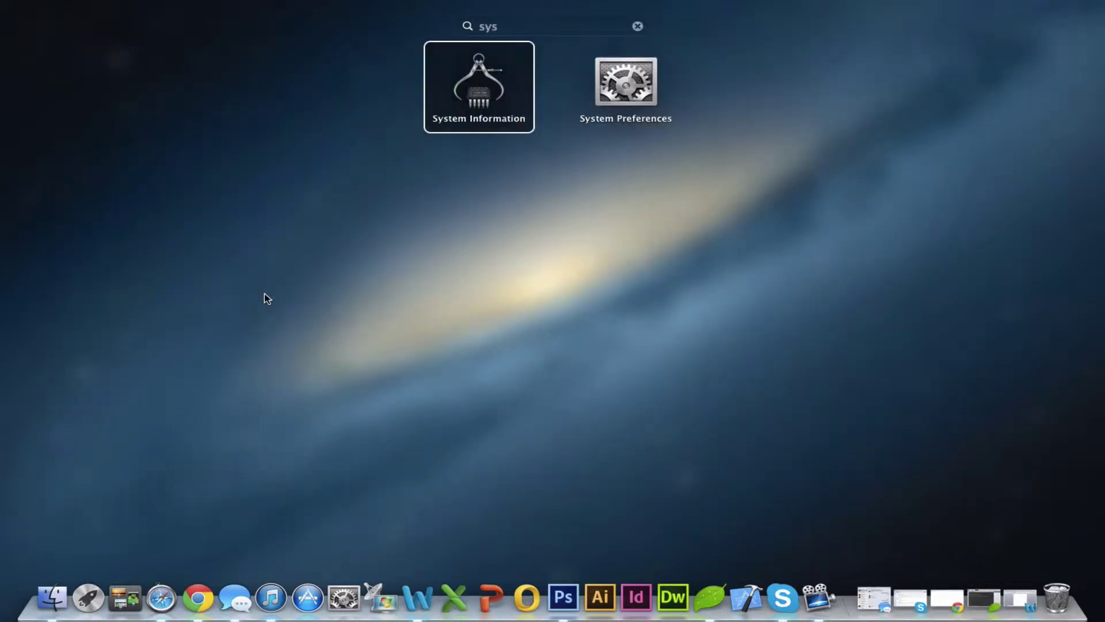
pyautogui.write('t')
pyautogui.press('Right')
pyautogui.press('Return')
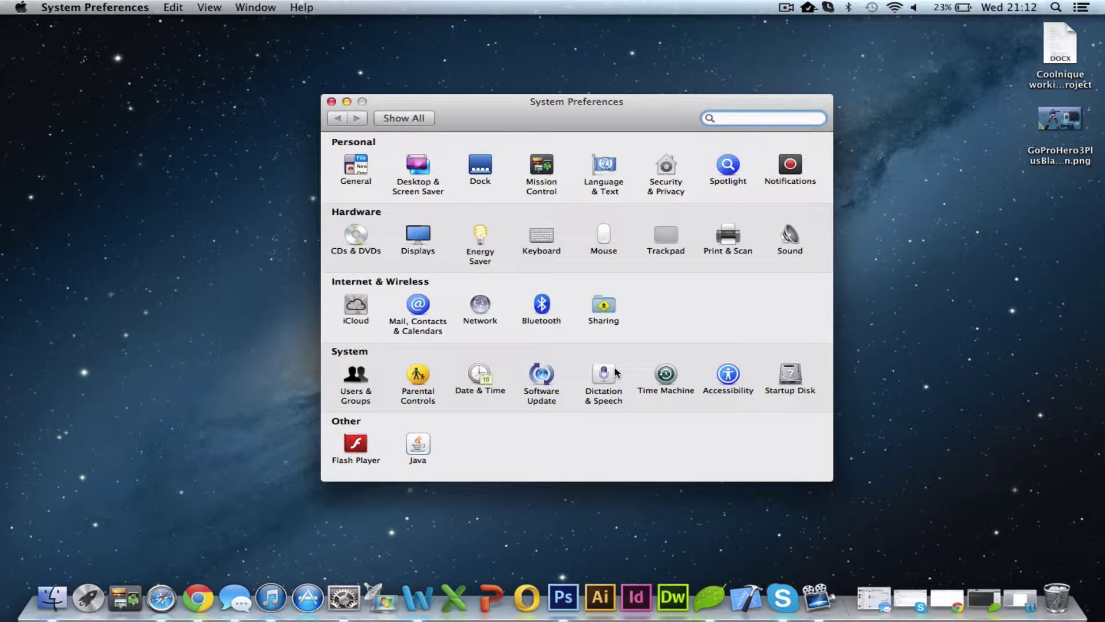
# Step: Turn Dictation on under Dictation & Speech and restore the minimized Document1 Word window
pyautogui.click(609, 375)
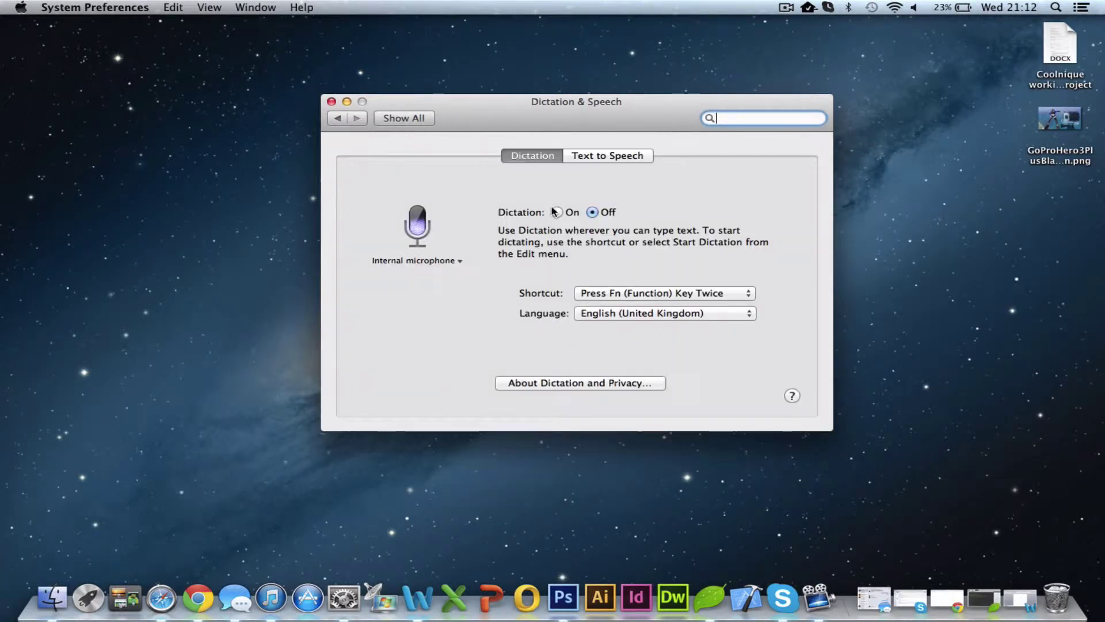
pyautogui.click(559, 212)
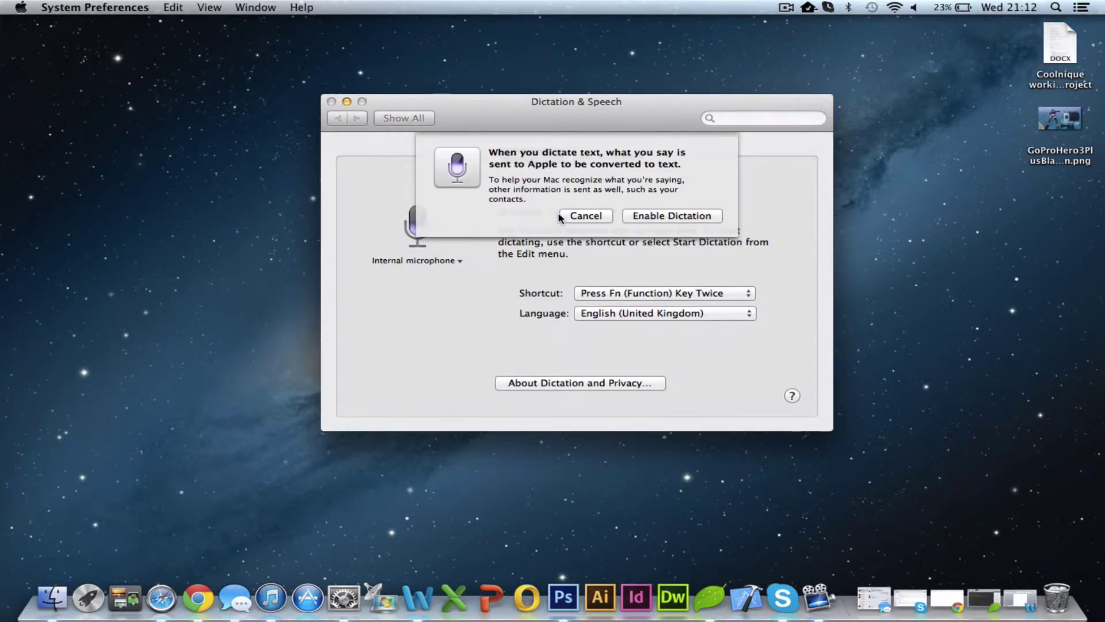
pyautogui.click(652, 216)
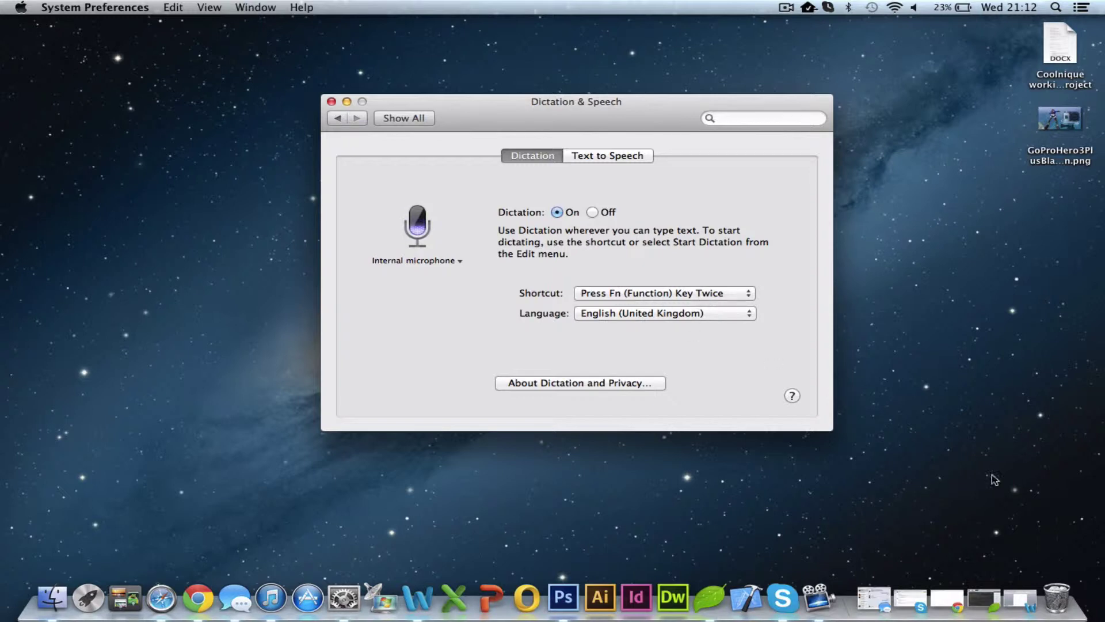
pyautogui.click(1019, 598)
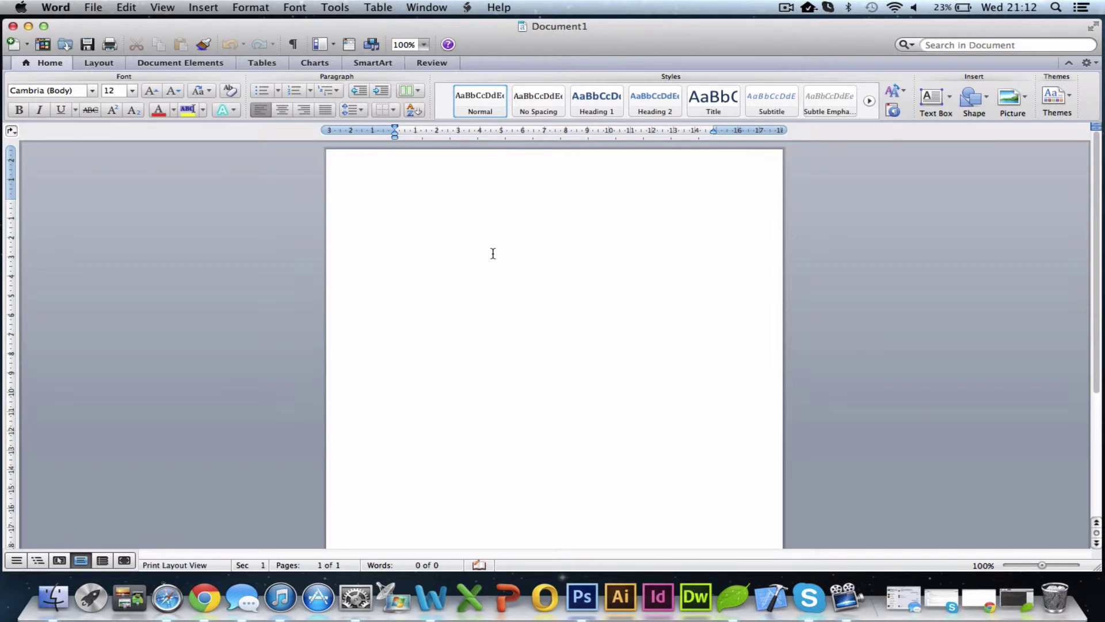
# Step: Dictate 'The great I love you' into Document1 and finish with Done
pyautogui.press('fn')
pyautogui.press('fn')
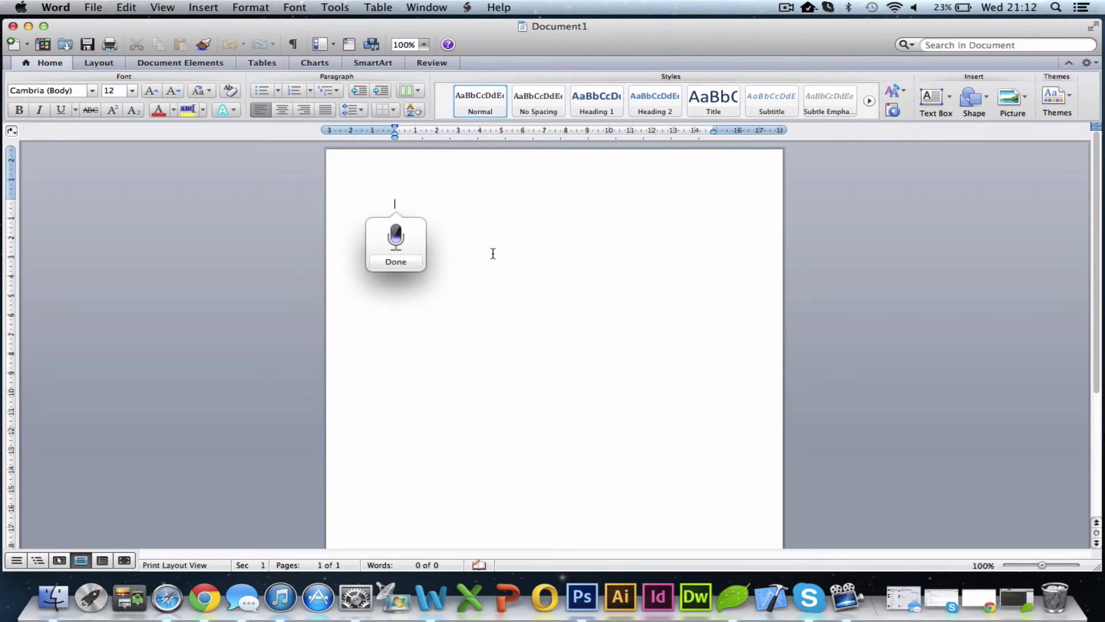
pyautogui.click(415, 264)
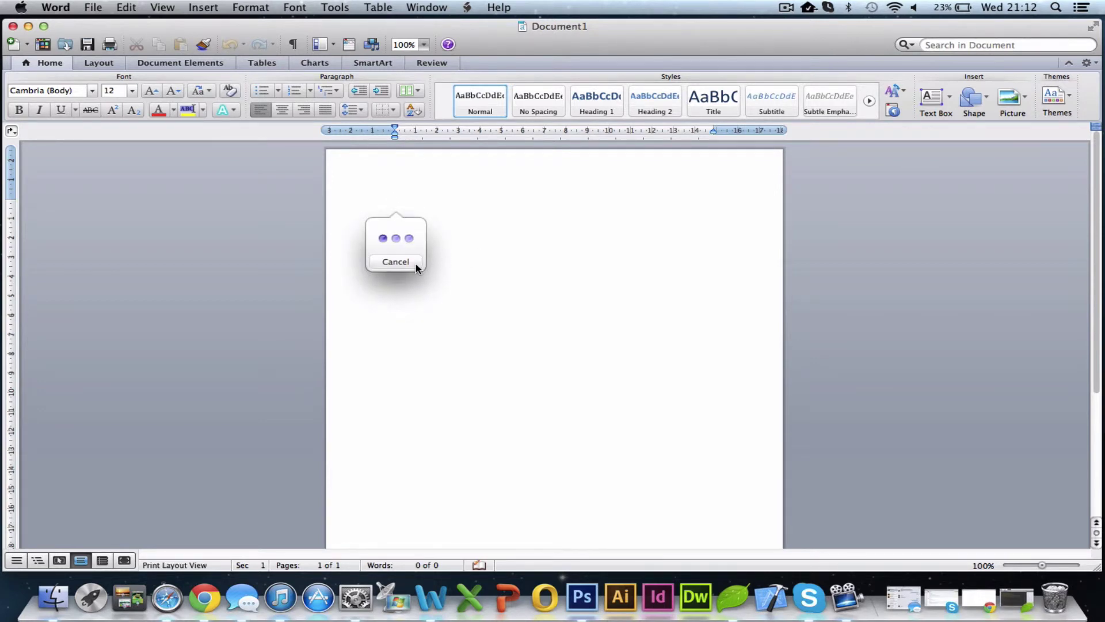